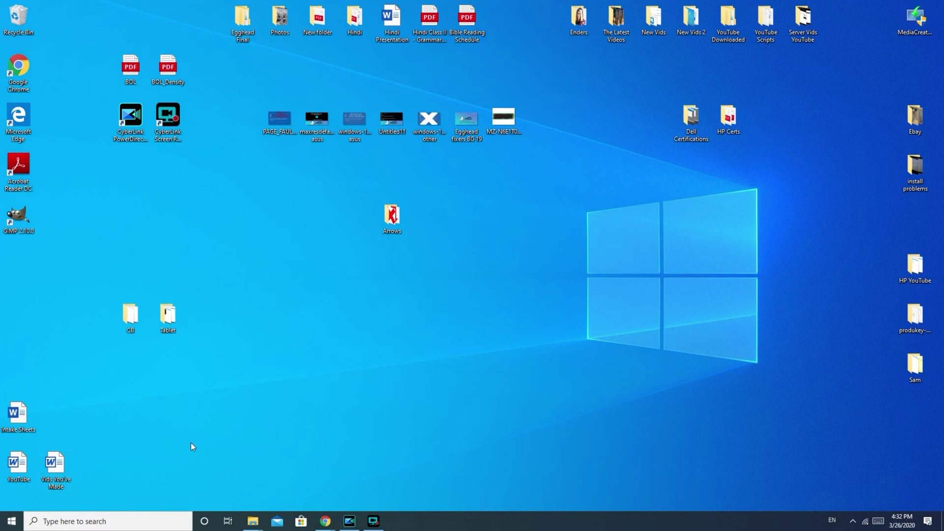
# Open Windows Settings from the Start menu
pyautogui.click(11, 521)
pyautogui.click(11, 522)
pyautogui.click(10, 524)
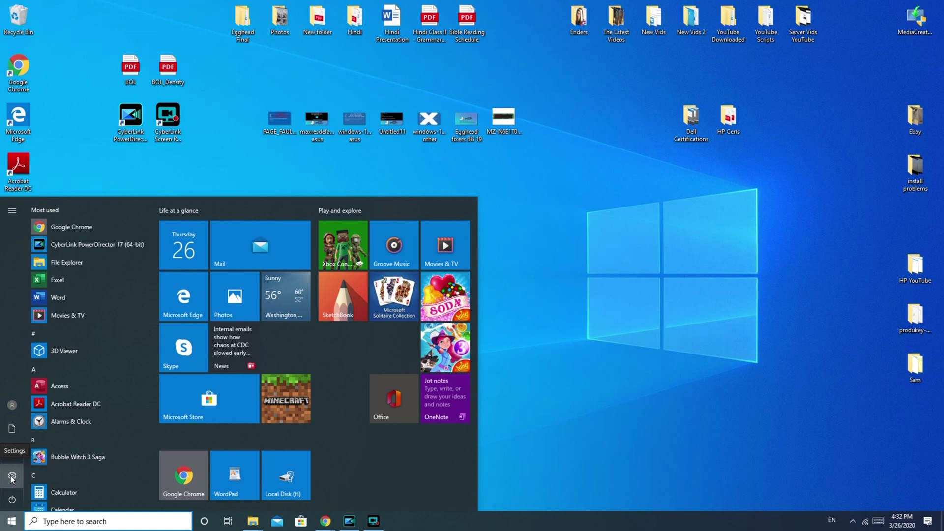
pyautogui.click(11, 476)
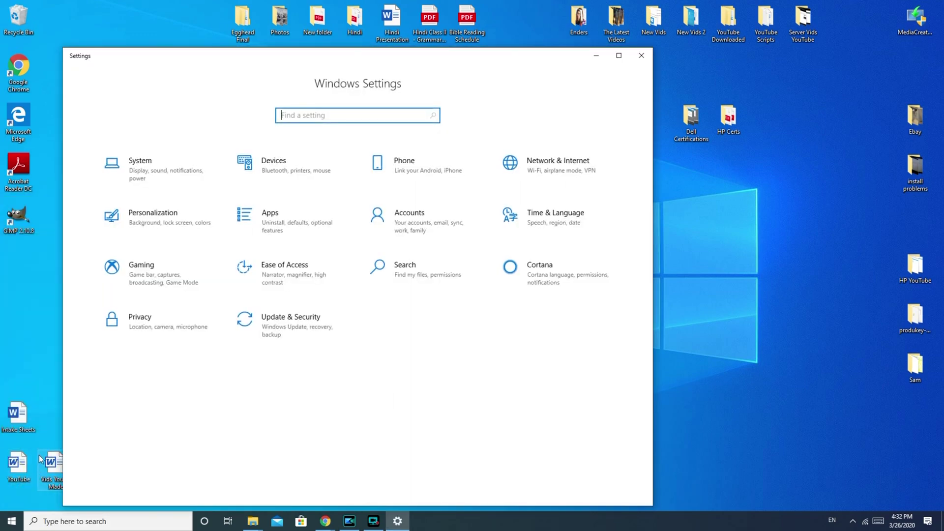
# Search the settings for 'find and fix problems', then clear the search box
pyautogui.click(311, 115)
pyautogui.write('find ')
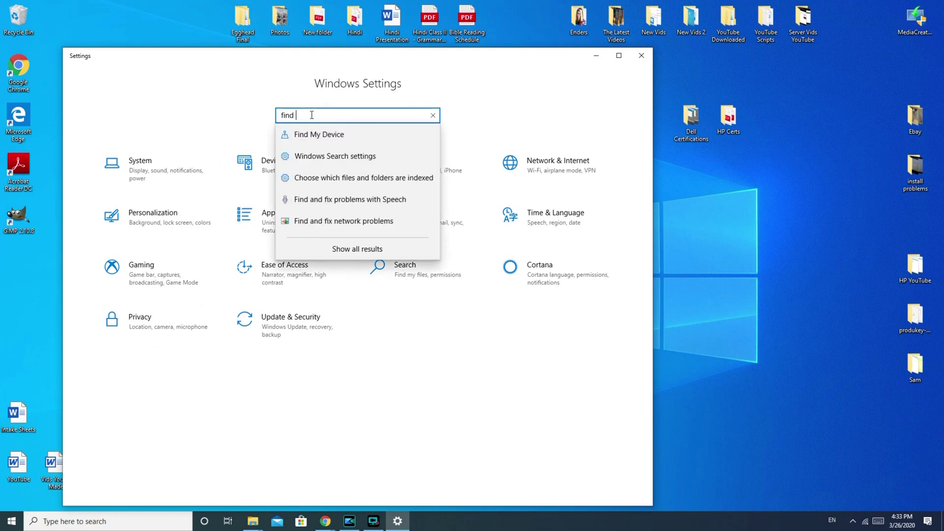
pyautogui.write('and ')
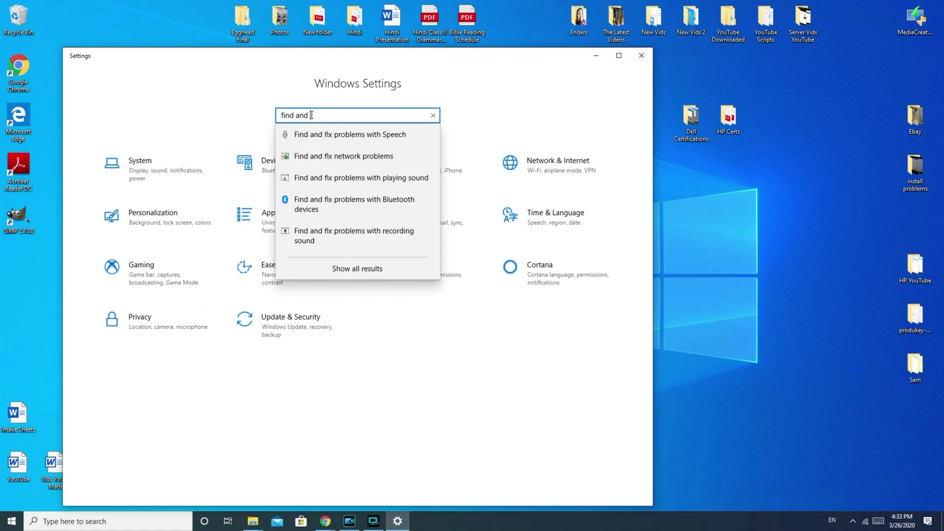
pyautogui.write('fux')
pyautogui.press('BackSpace')
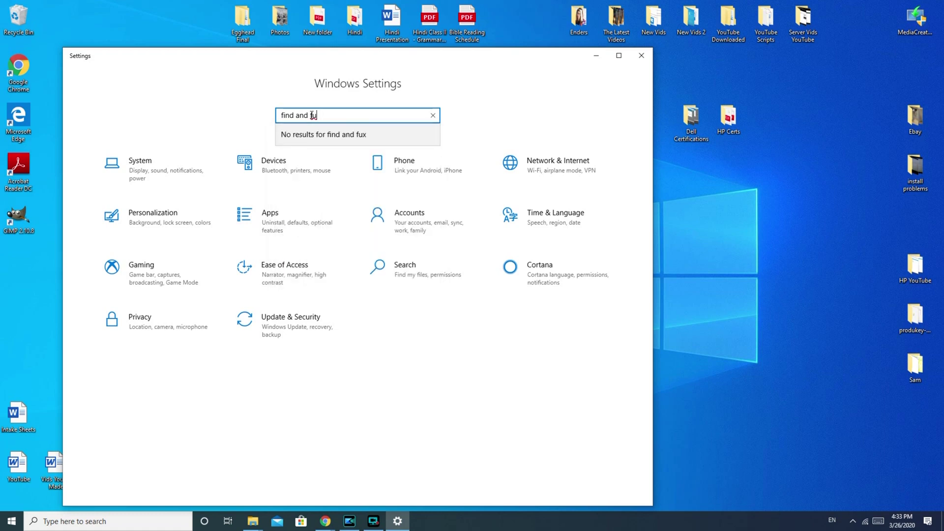
pyautogui.press('BackSpace')
pyautogui.write('ix ')
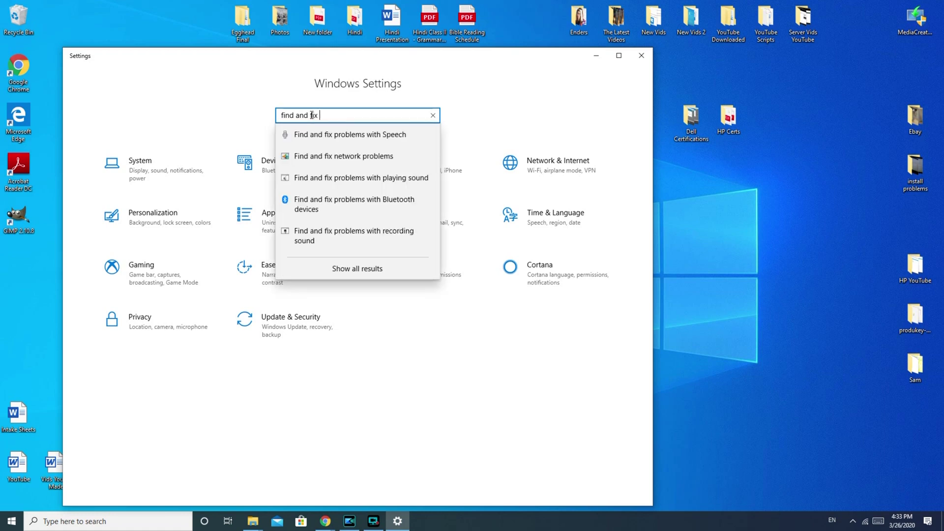
pyautogui.write('pro')
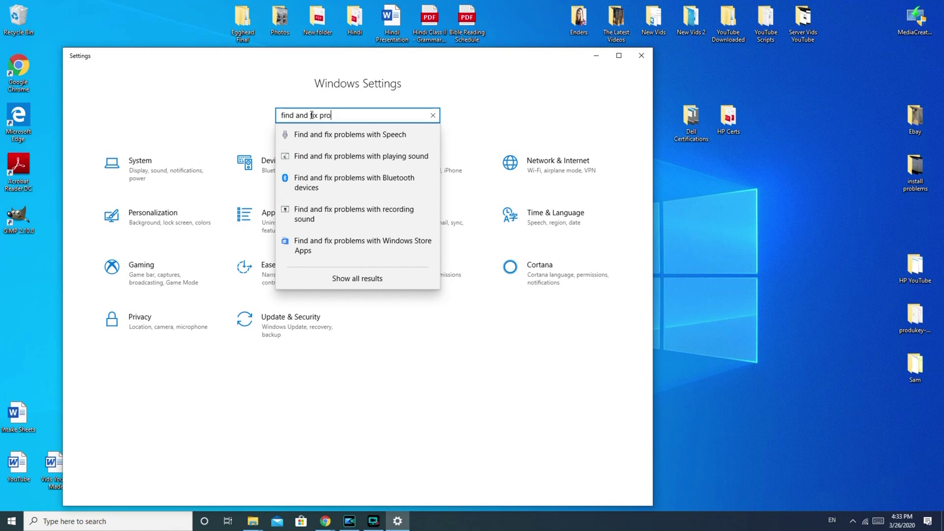
pyautogui.write('blr')
pyautogui.press('BackSpace')
pyautogui.click(434, 116)
# Go to Update & Security > Troubleshoot and expand the Playing Audio entry
pyautogui.click(297, 329)
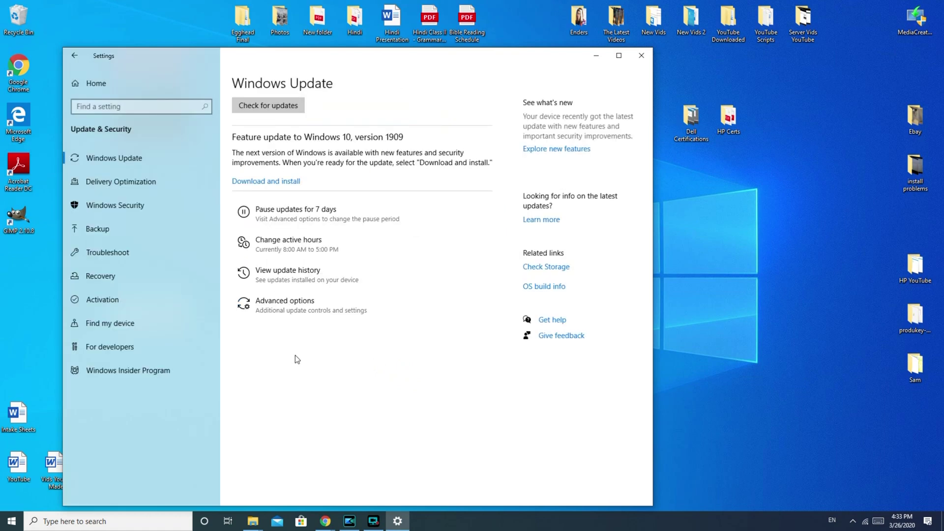
pyautogui.click(102, 250)
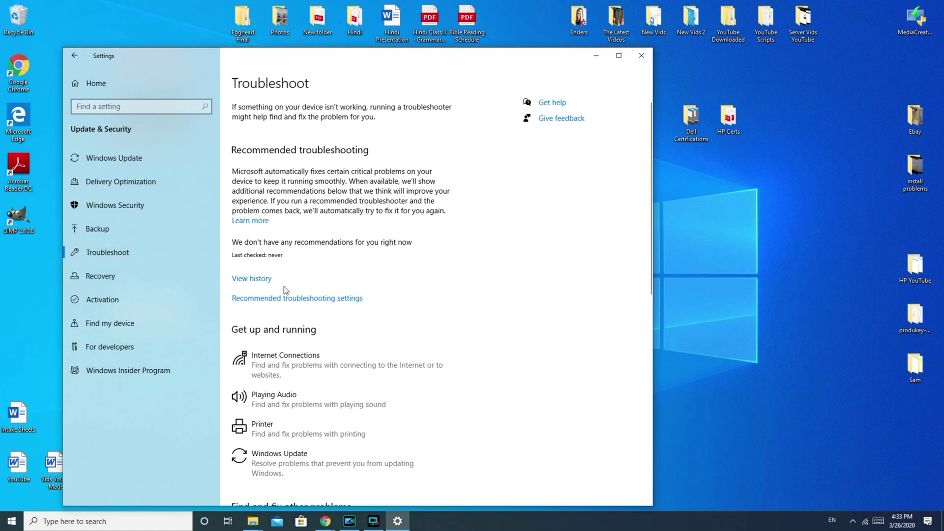
pyautogui.scroll(-4, 418, 390)
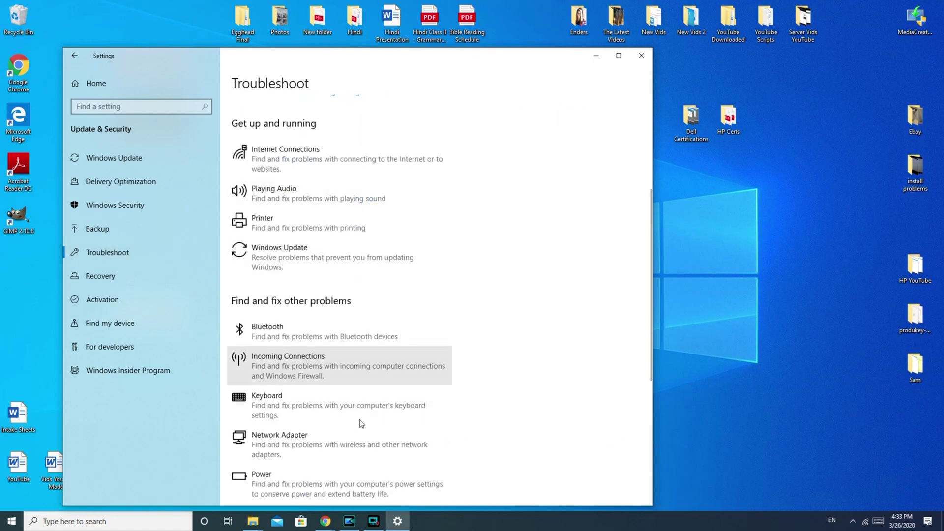
pyautogui.scroll(5, 409, 413)
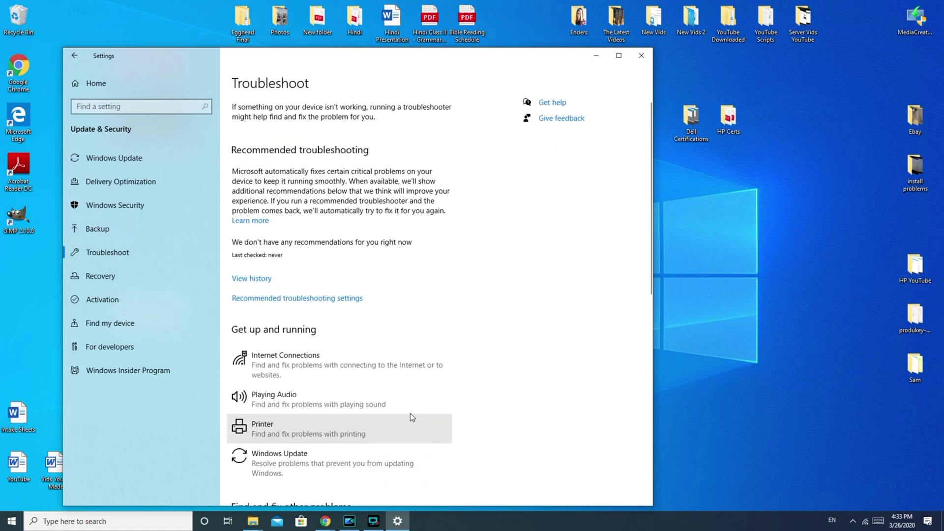
pyautogui.scroll(-5, 443, 398)
pyautogui.scroll(-5, 458, 417)
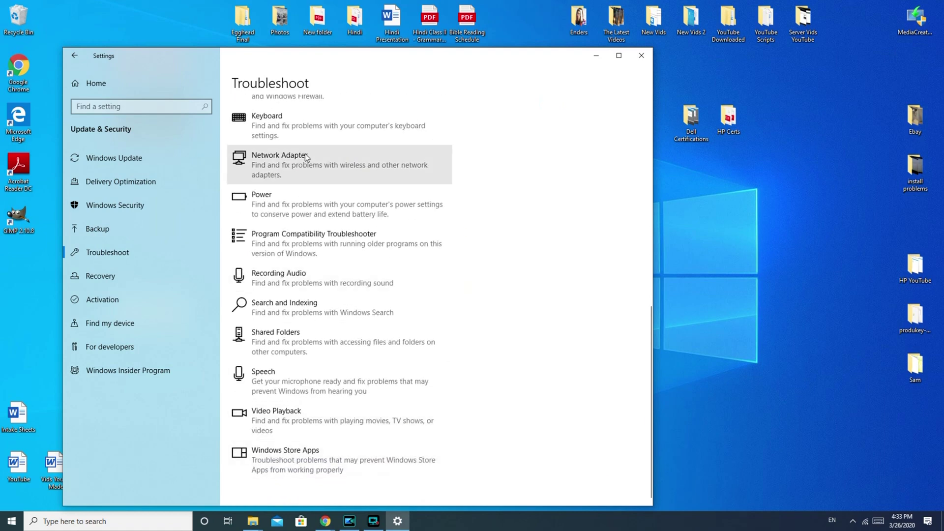
pyautogui.scroll(9, 352, 390)
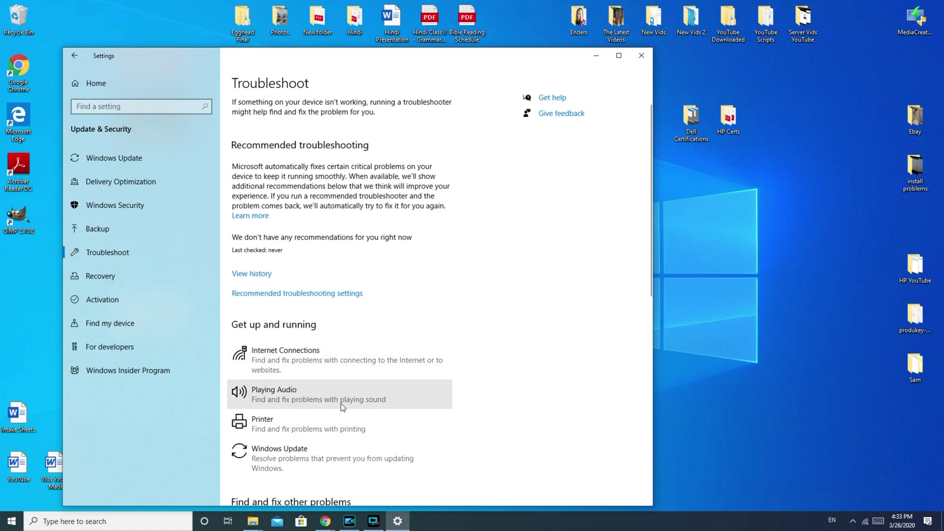
pyautogui.scroll(-1, 341, 403)
pyautogui.click(290, 325)
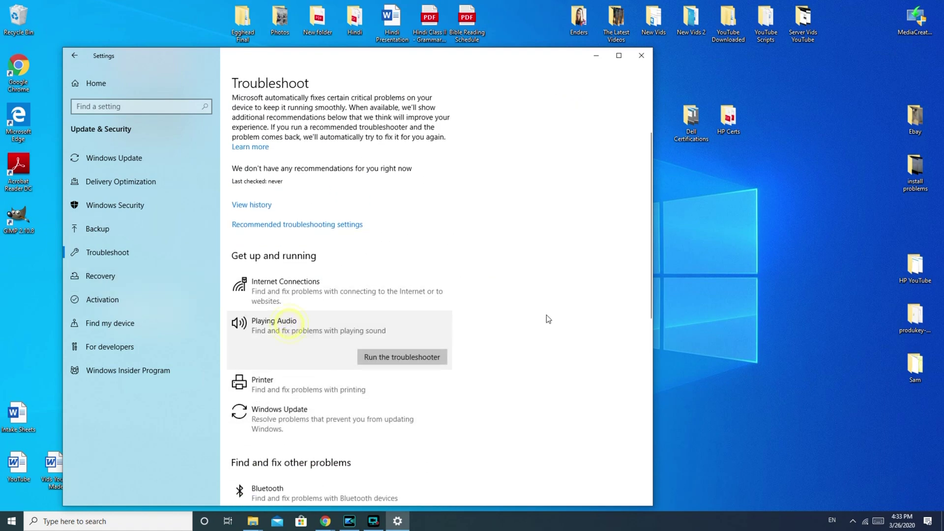
# Run the Playing Audio troubleshooter on Speakers - High Definition Audio Device
pyautogui.click(424, 357)
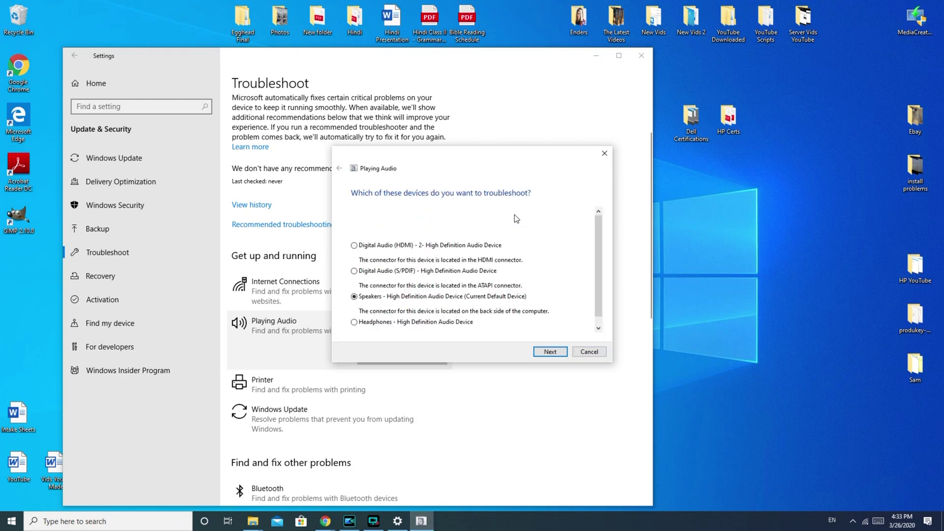
pyautogui.scroll(-1, 597, 265)
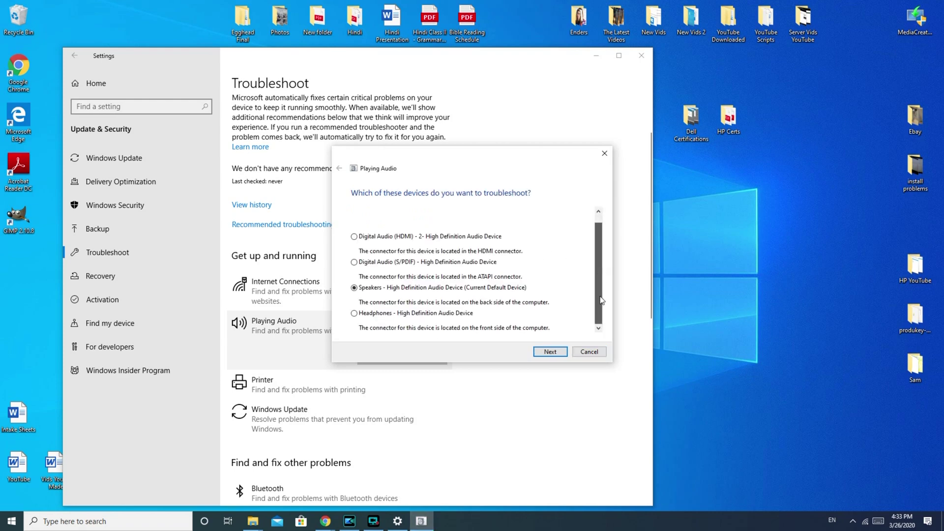
pyautogui.scroll(1, 597, 266)
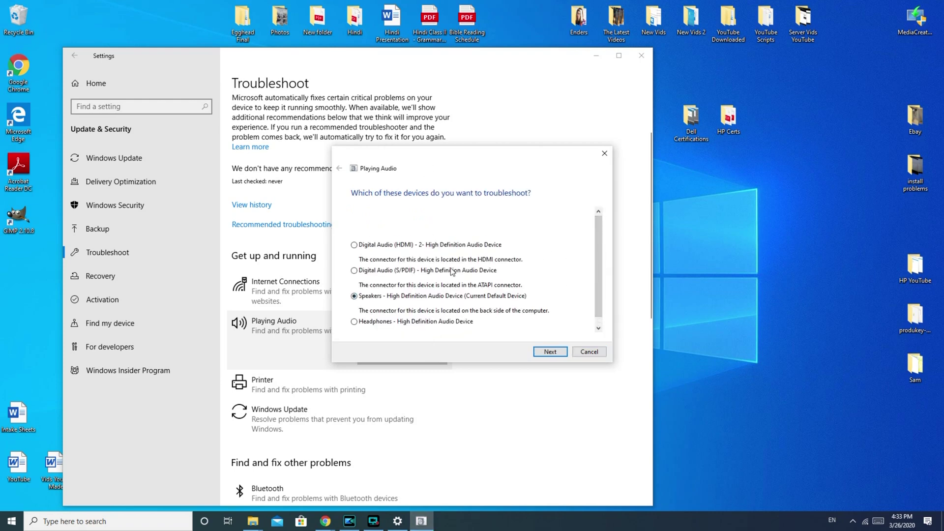
pyautogui.scroll(-1, 595, 268)
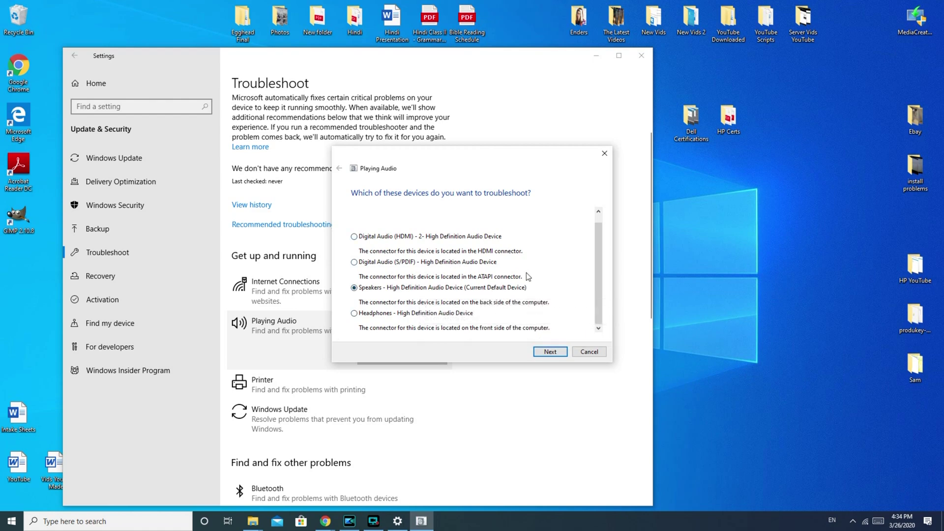
pyautogui.click(550, 351)
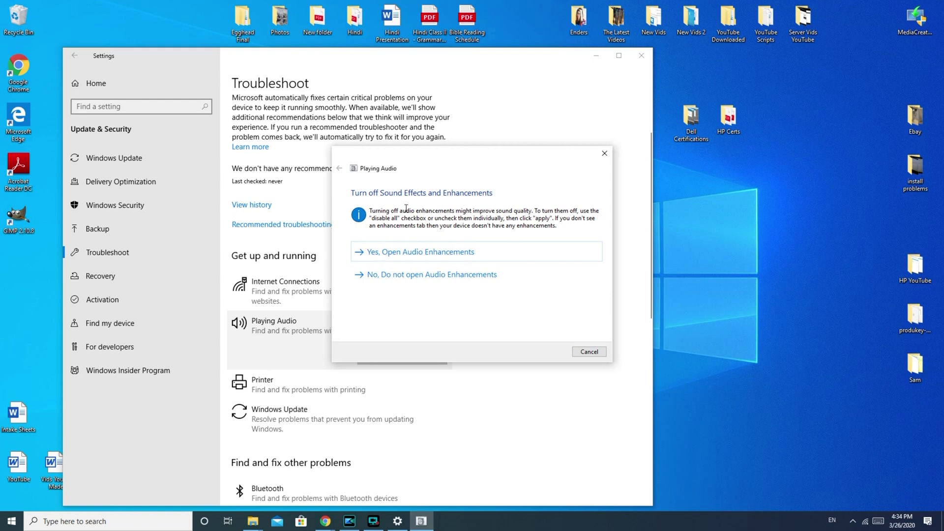
# Decline Audio Enhancements, skip the driver step, close the troubleshooter and minimize Settings
pyautogui.click(448, 275)
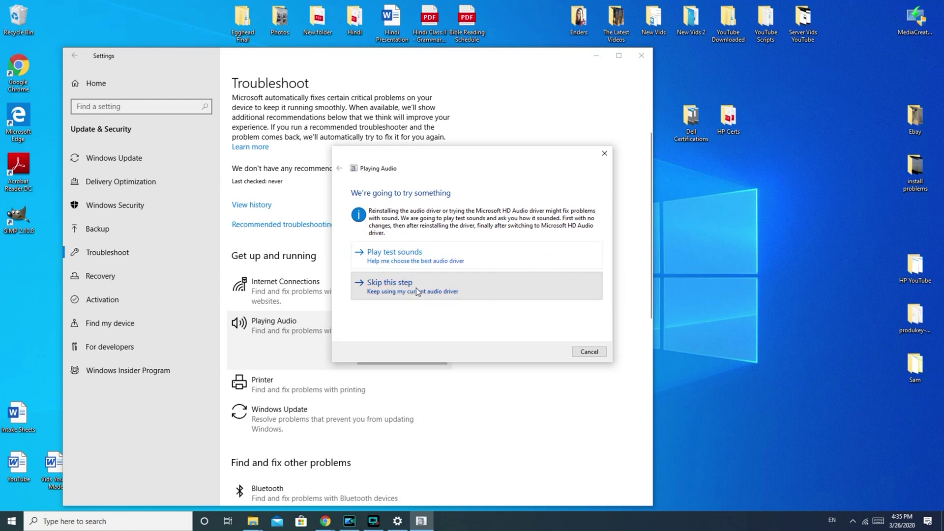
pyautogui.click(415, 286)
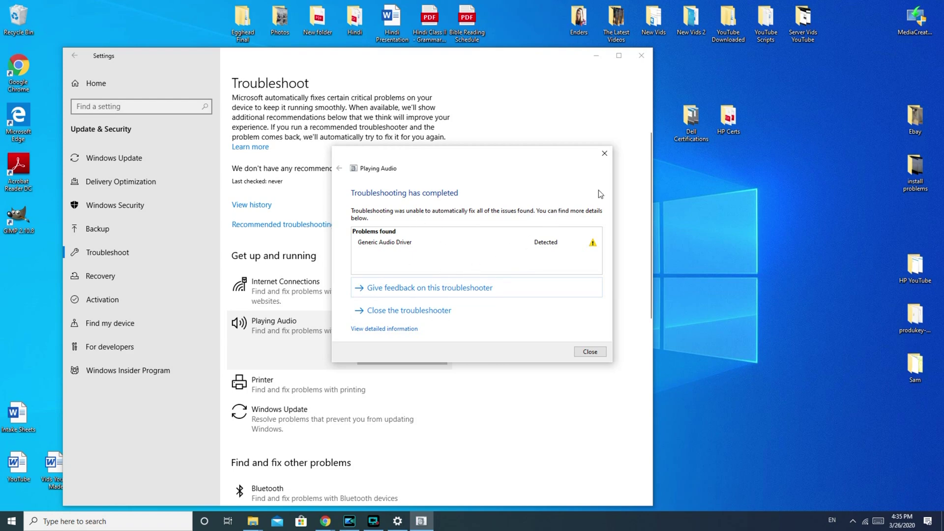
pyautogui.click(606, 153)
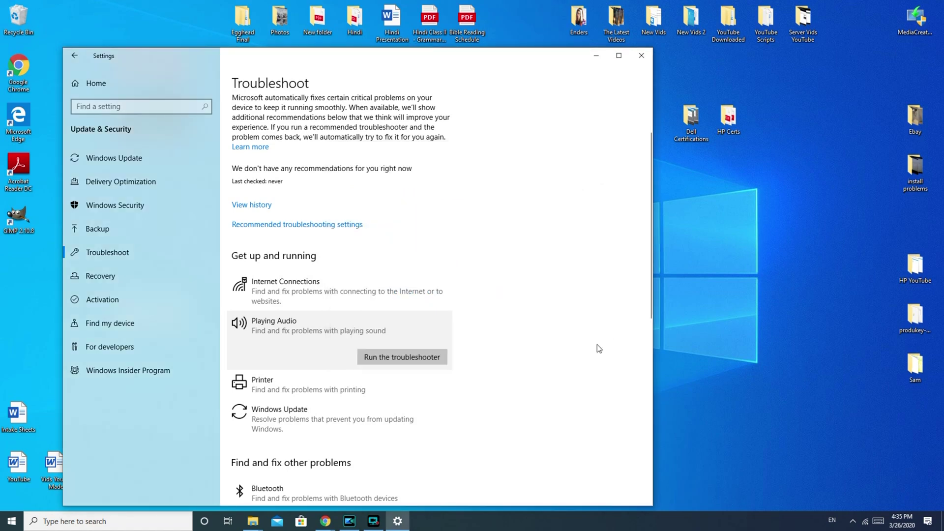
pyautogui.click(593, 56)
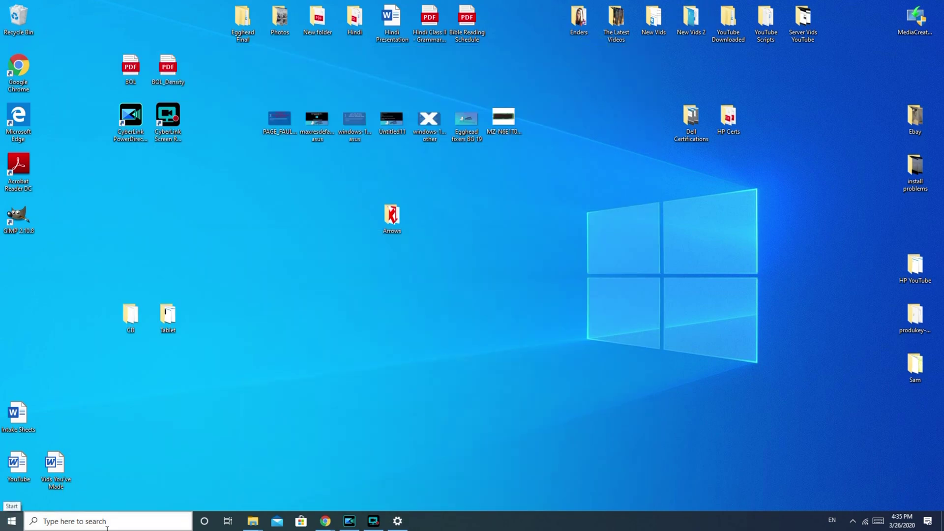
# Bring File Explorer forward and open Computer Management from This PC's context menu
pyautogui.moveTo(239, 509)
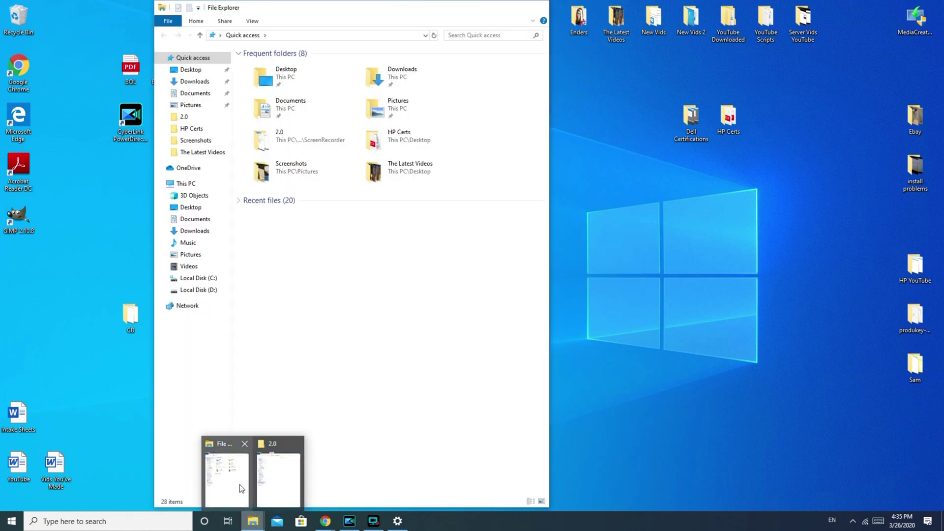
pyautogui.click(240, 485)
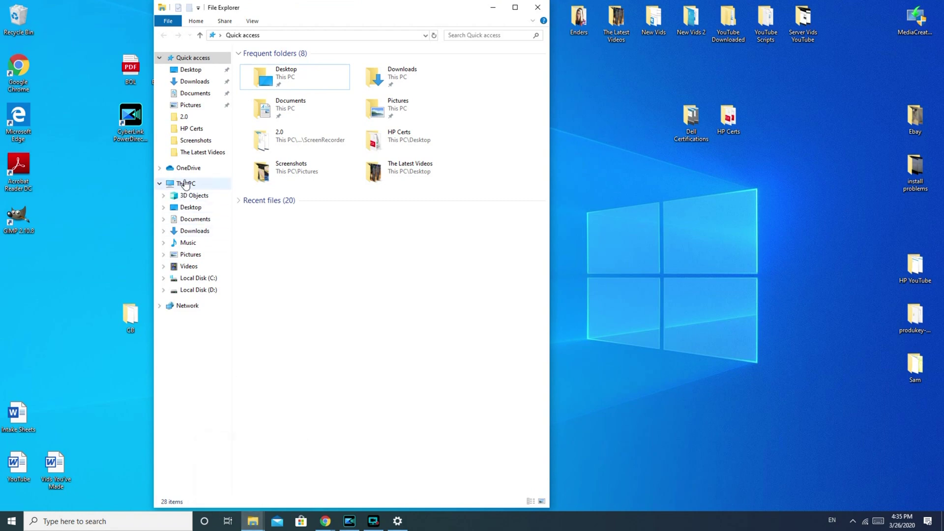
pyautogui.rightClick(185, 185)
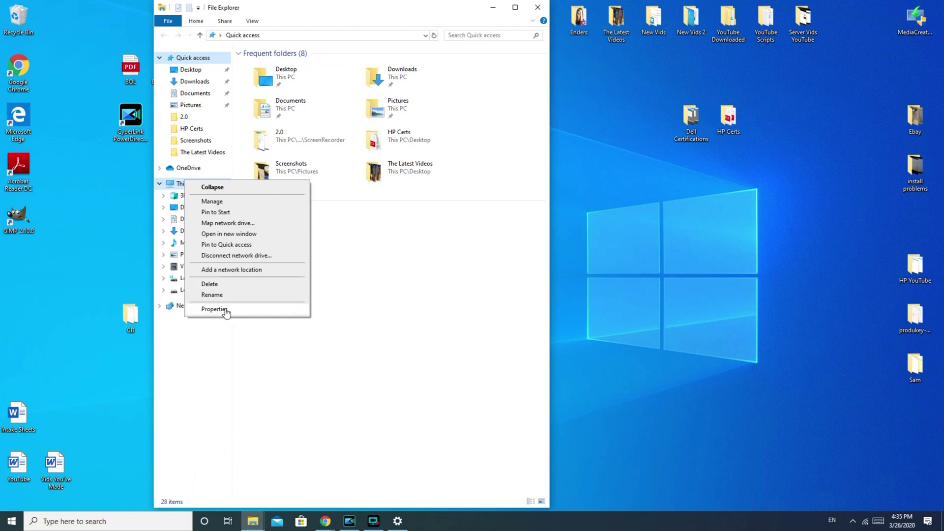
pyautogui.click(210, 200)
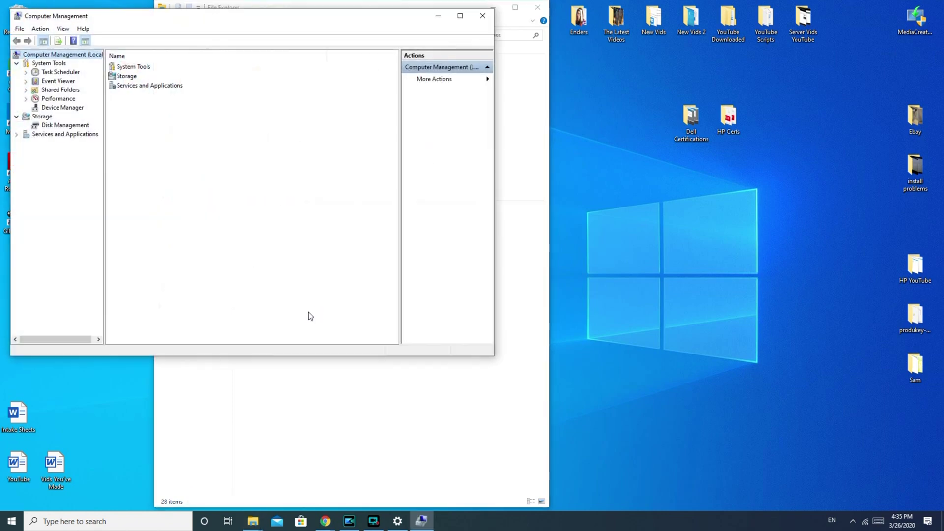
# In Device Manager, show High Definition Audio Device's options, then close Computer Management and File Explorer
pyautogui.moveTo(281, 22); pyautogui.dragTo(501, 58)
pyautogui.click(292, 147)
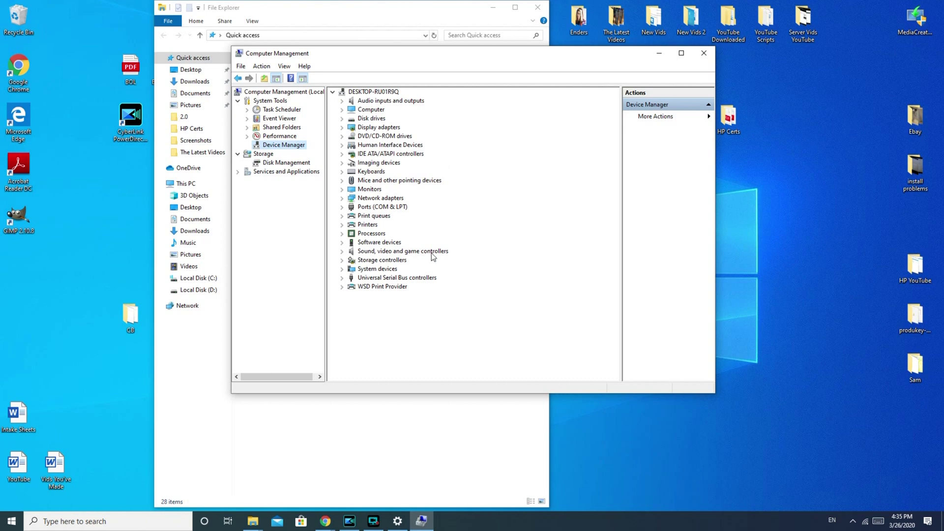
pyautogui.click(342, 252)
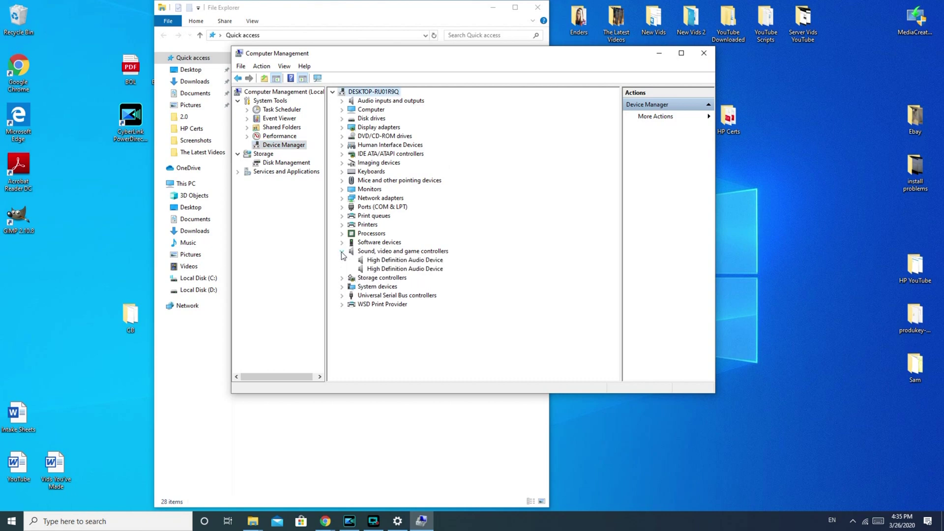
pyautogui.rightClick(419, 262)
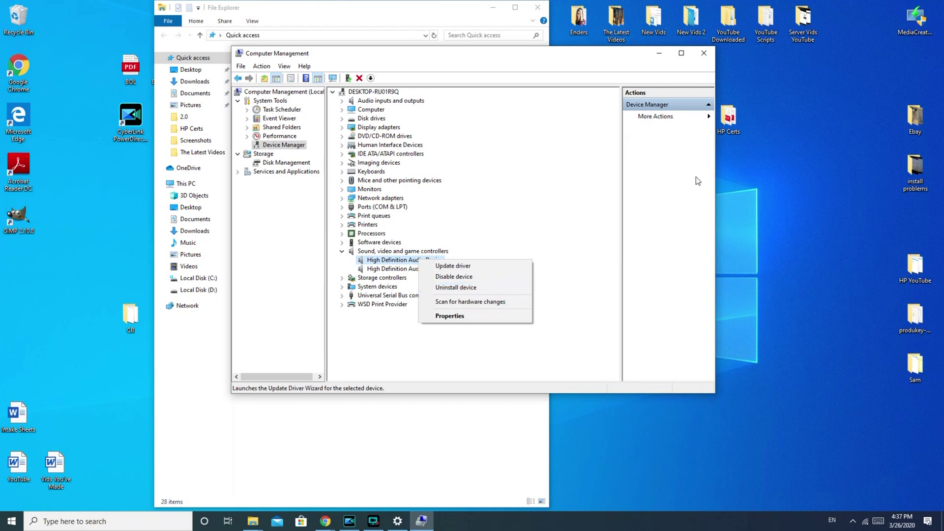
pyautogui.click(704, 53)
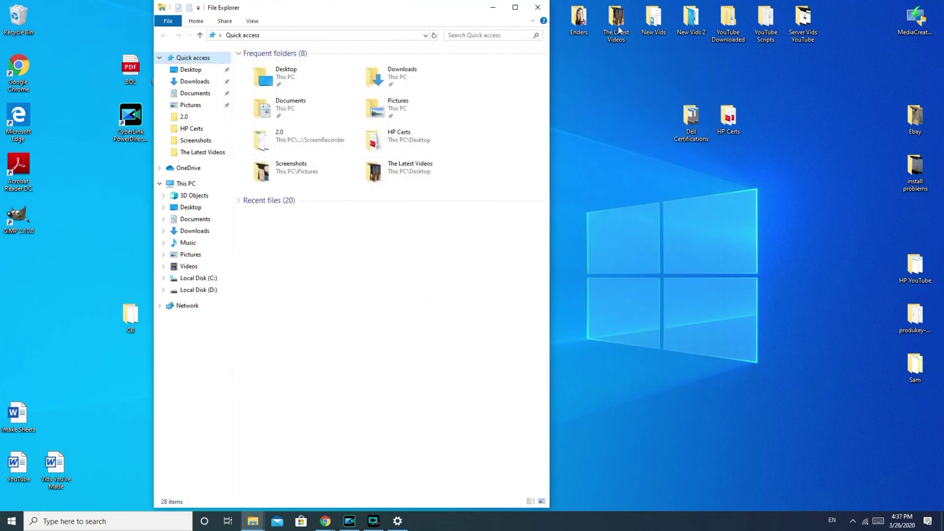
pyautogui.click(537, 8)
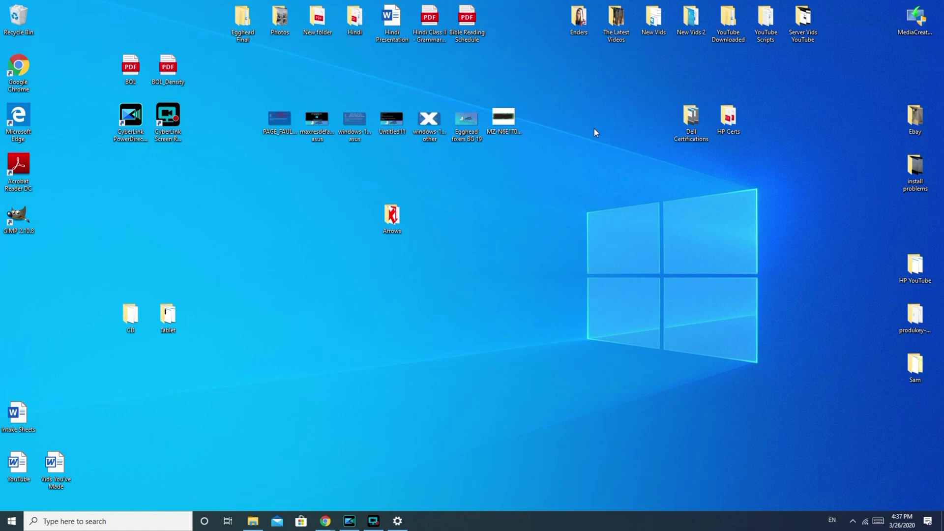